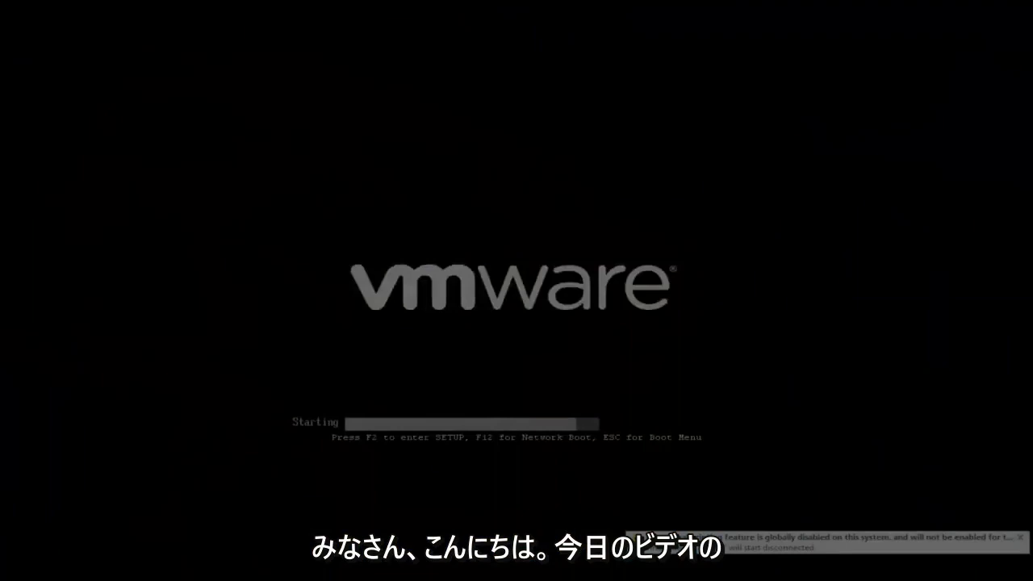
Bring up the VMware BIOS Boot Menu from the splash screen with Esc.
key(Escape)
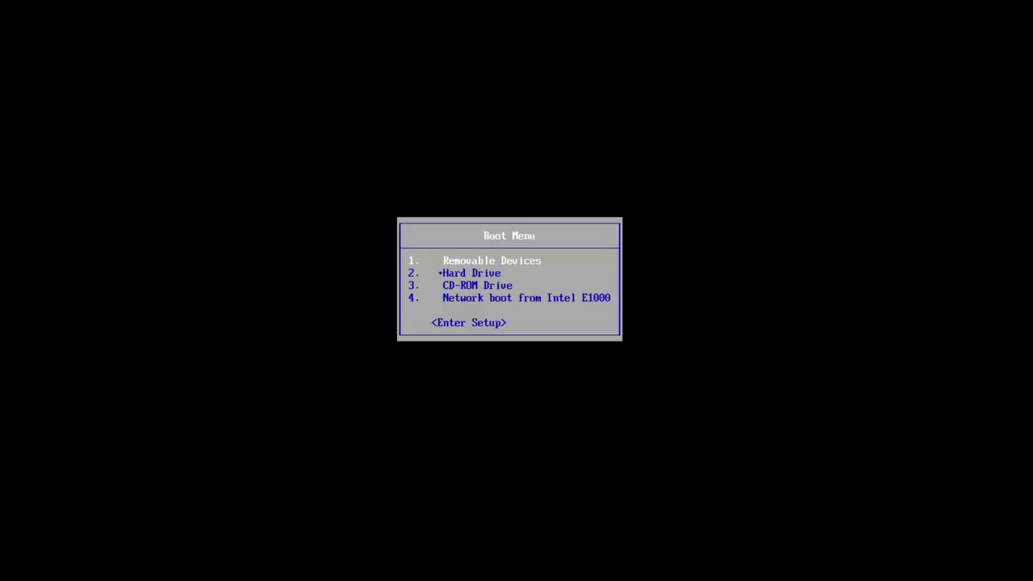
Boot the virtual machine from the CD-ROM Drive entry to start Windows 7 Setup.
key(Down)
key(Down)
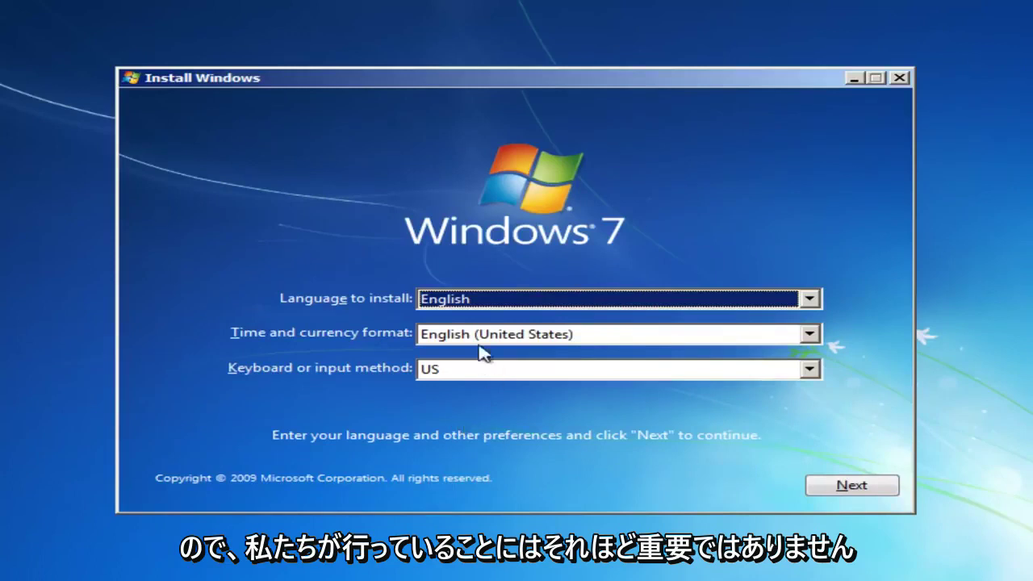
Keep the English language and US keyboard defaults, then choose 'Repair your computer'.
click(852, 487)
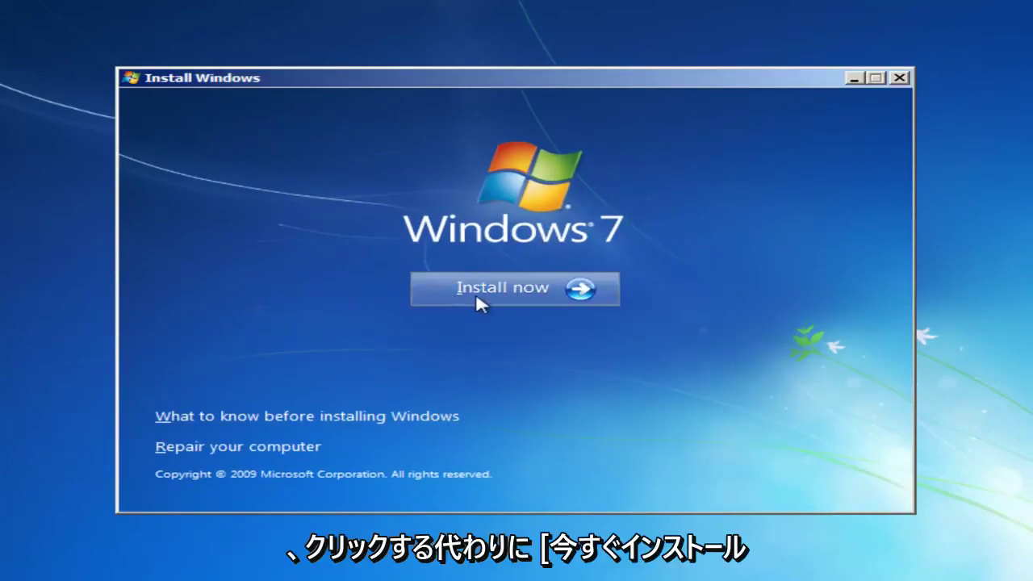
click(207, 449)
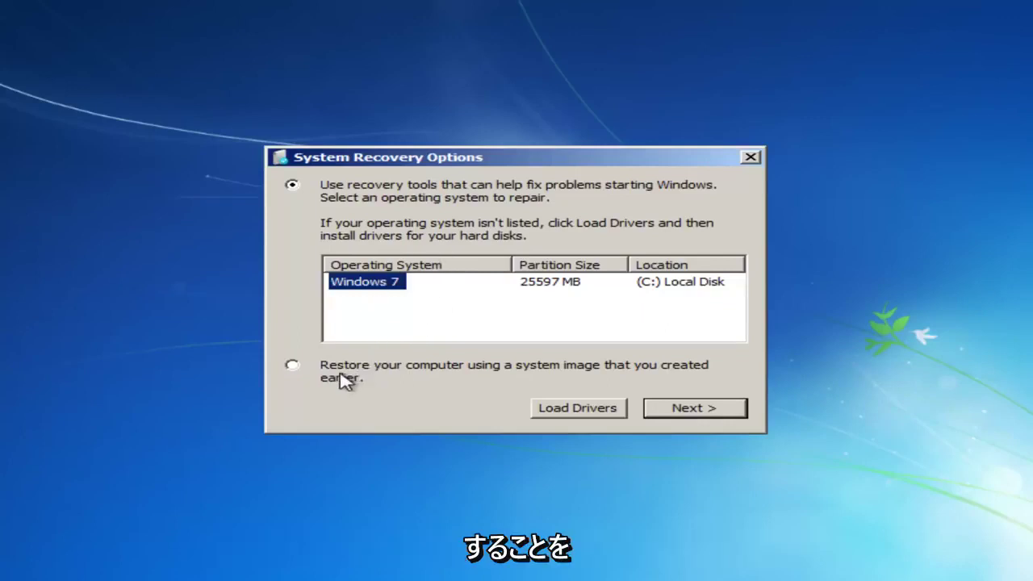
Choose 'Use recovery tools' and select the Windows 7 installation on C: (25597 MB).
click(292, 365)
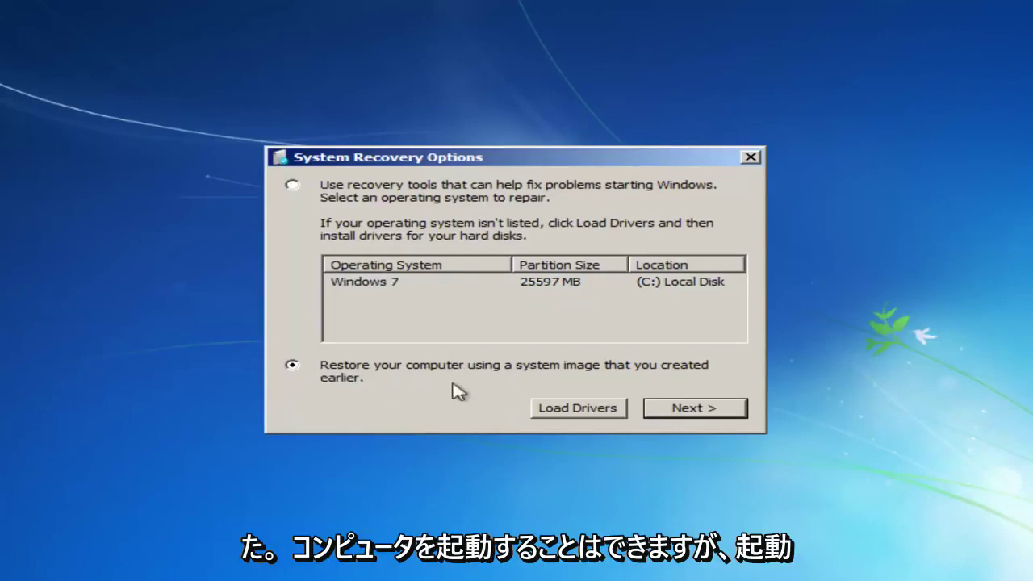
click(292, 185)
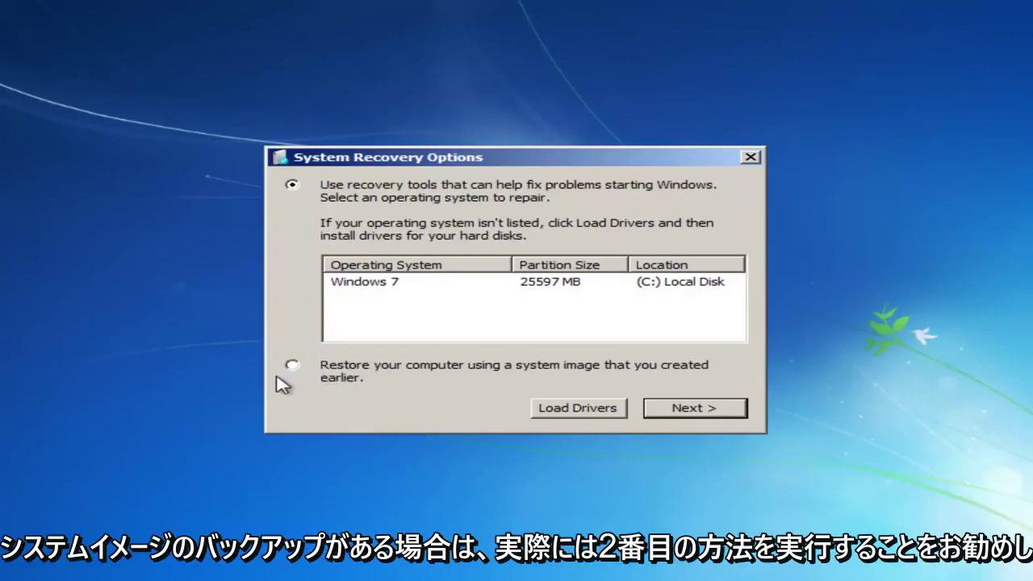
click(353, 283)
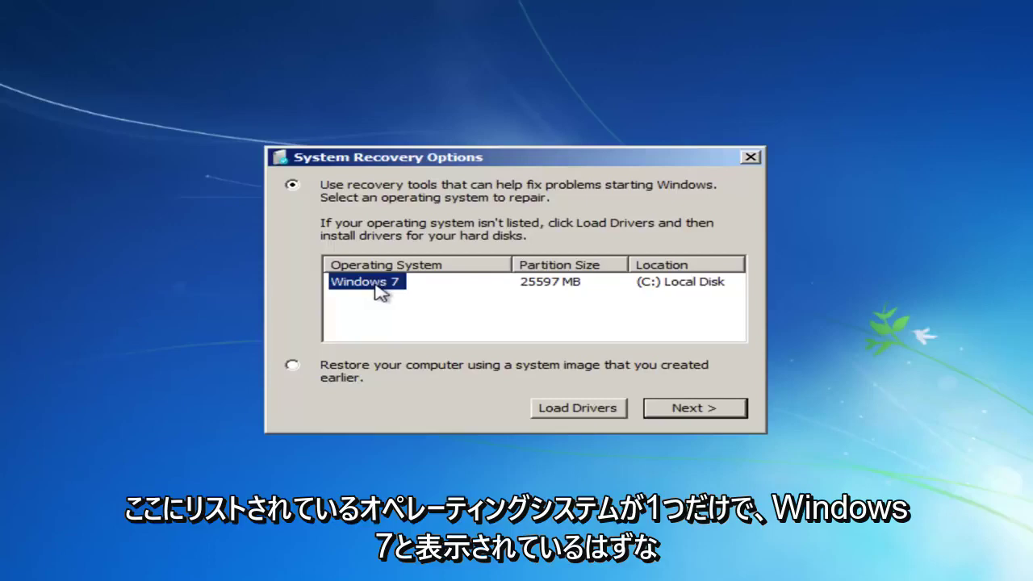
click(695, 409)
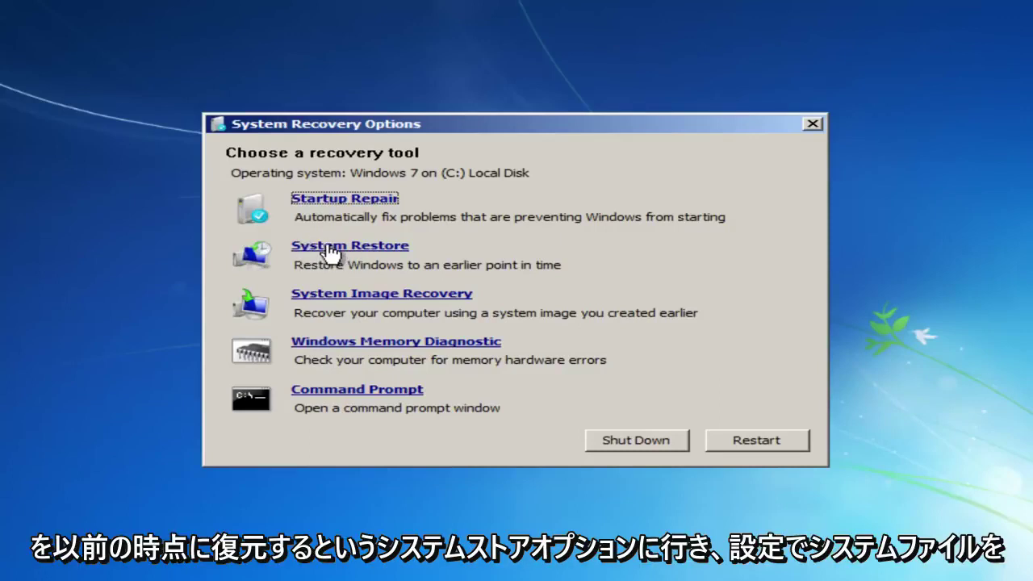
click(331, 250)
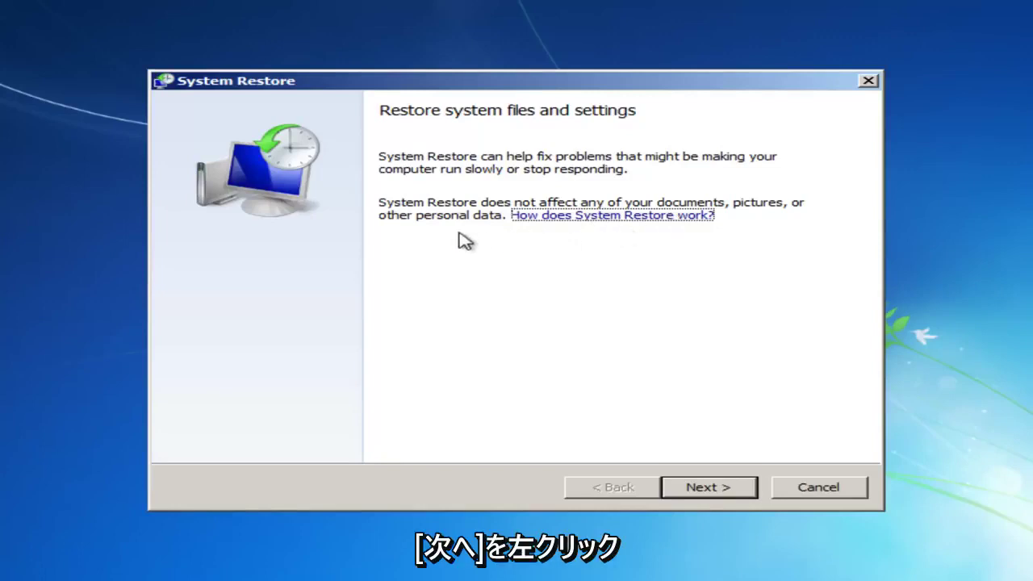
click(677, 488)
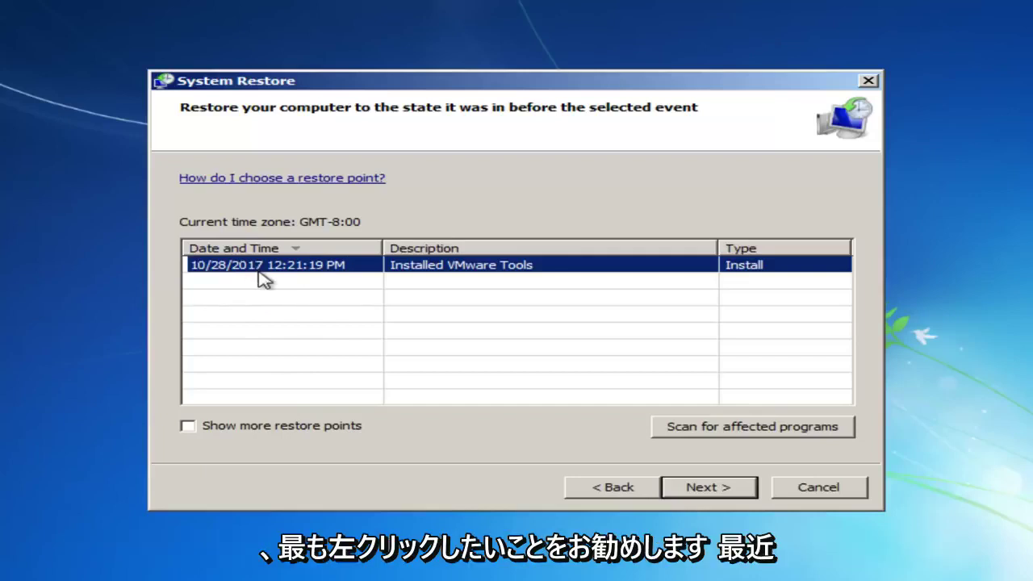
click(692, 489)
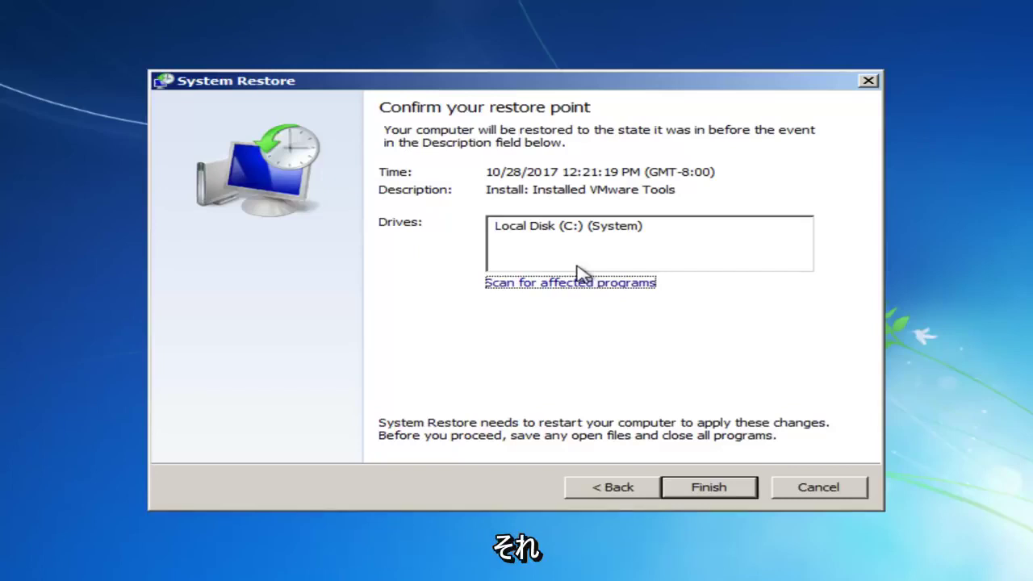
click(609, 500)
click(610, 492)
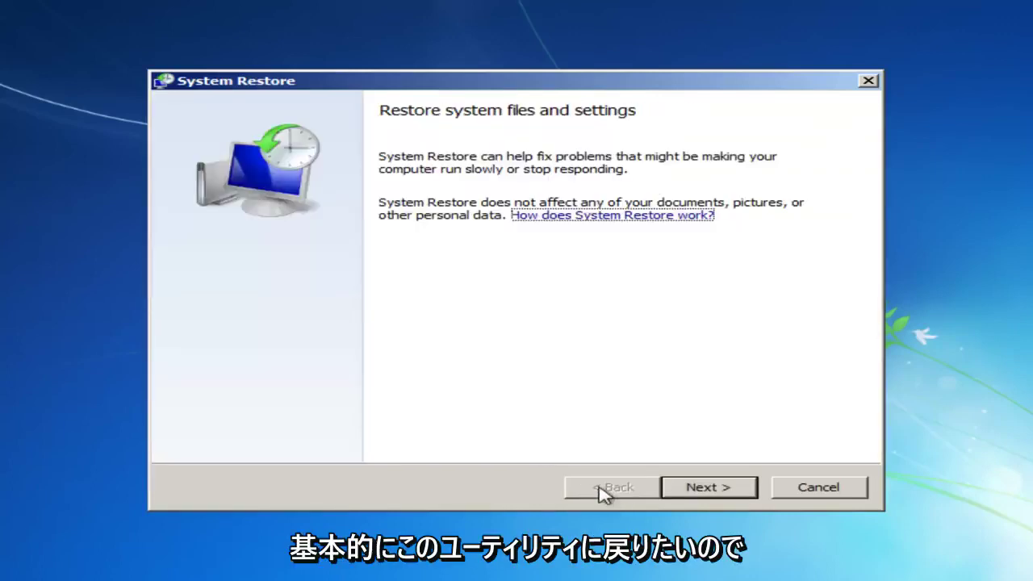
click(850, 492)
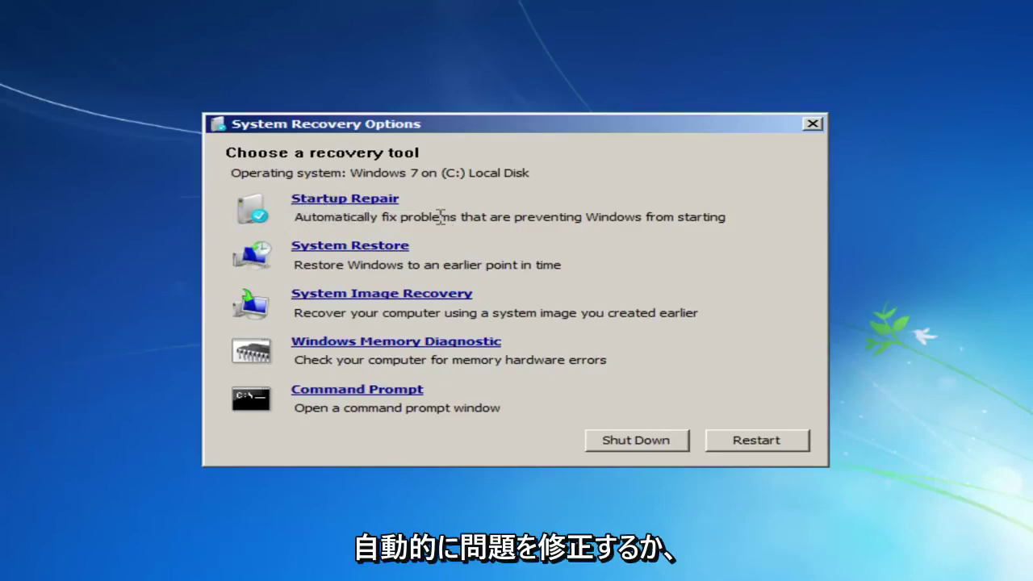
Run Startup Repair and finish it once it reports no problems.
click(372, 203)
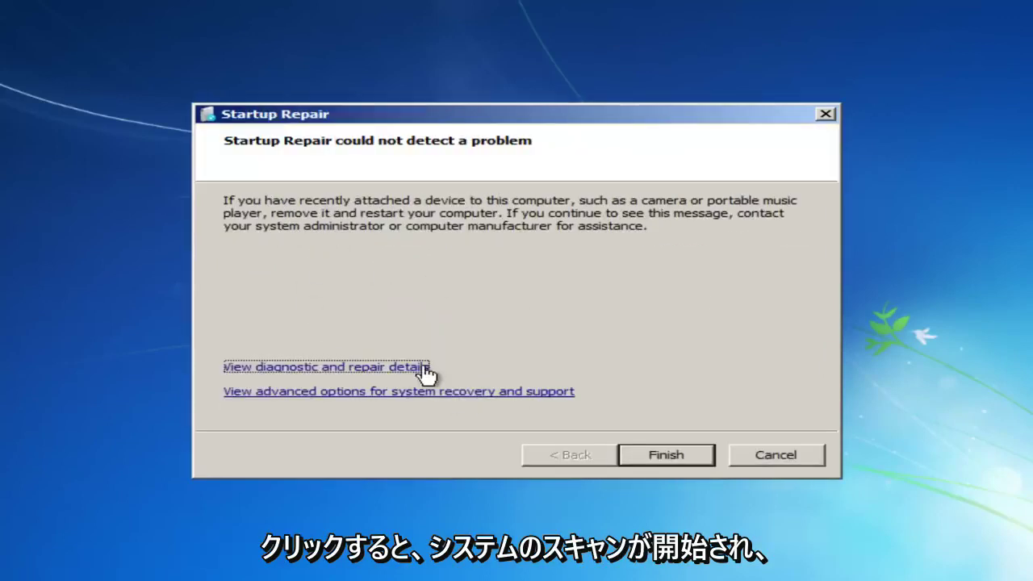
click(666, 456)
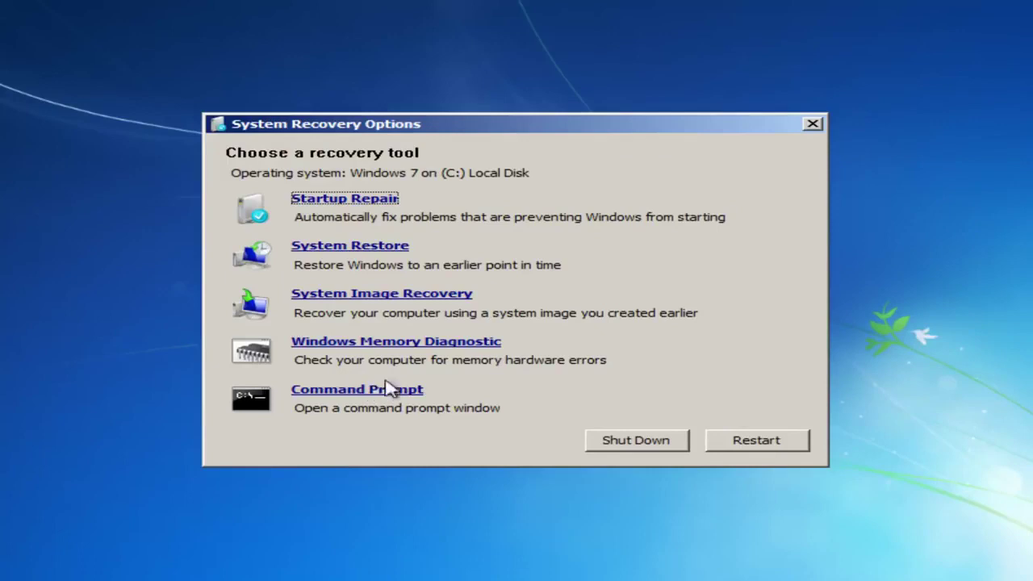
Open the recovery Command Prompt and run chkdsk C: /f on drive C.
click(330, 393)
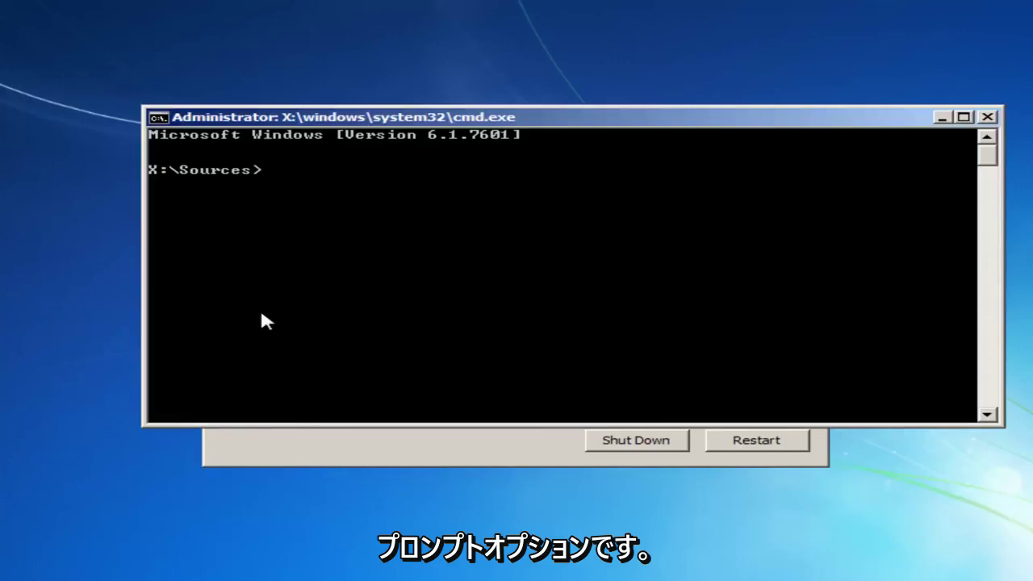
text(chkdsk)
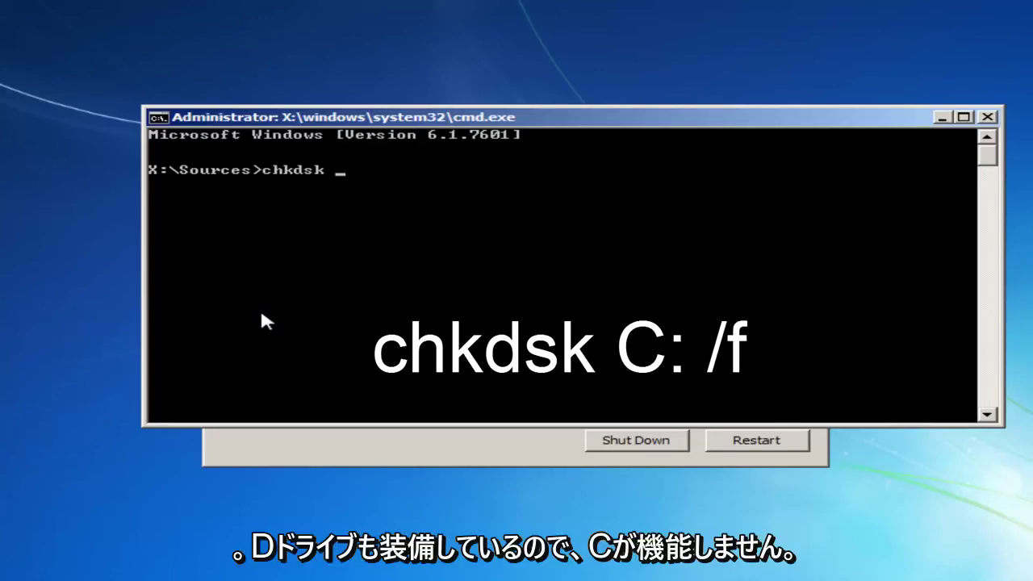
text(C)
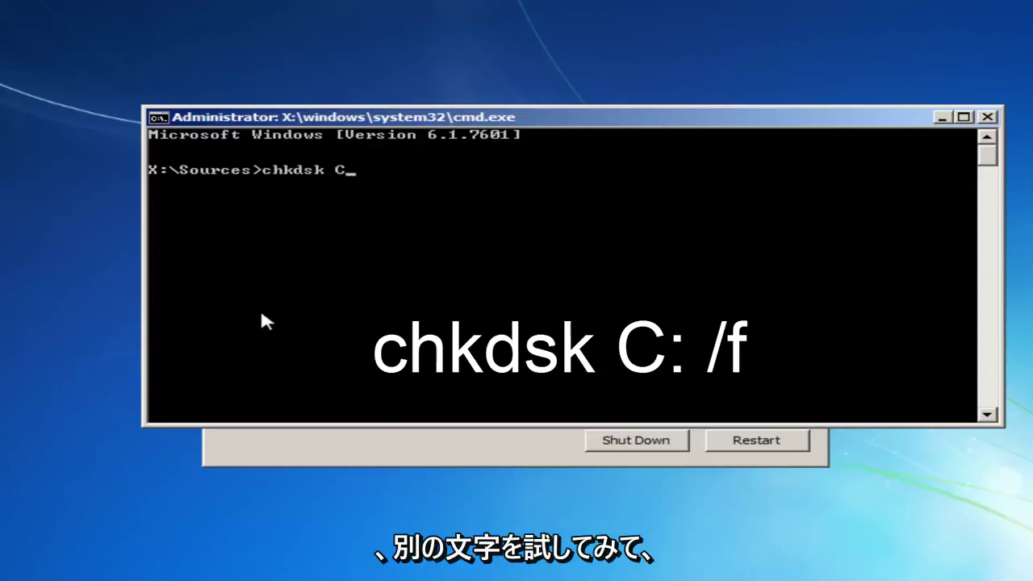
text(:)
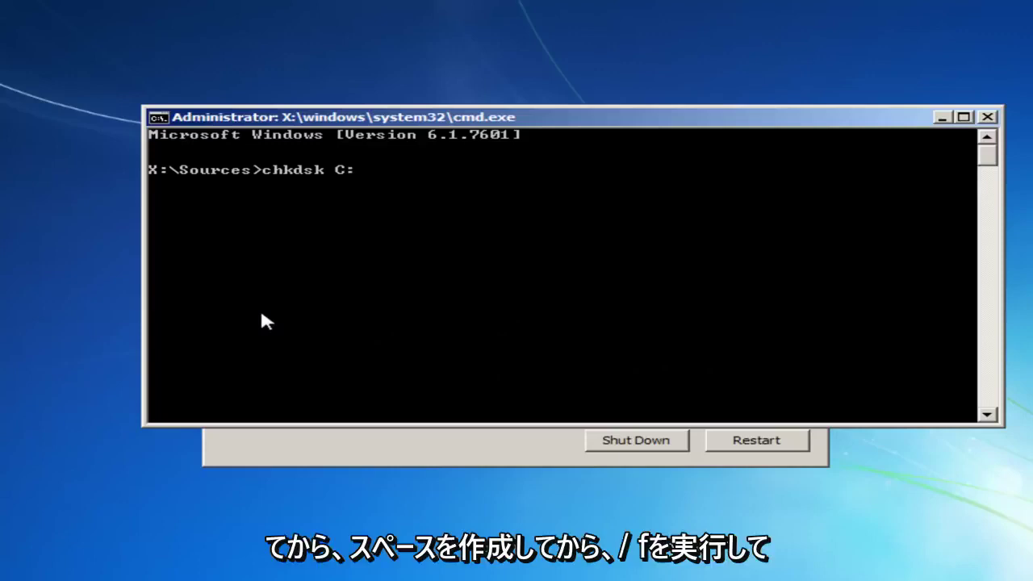
text( /f)
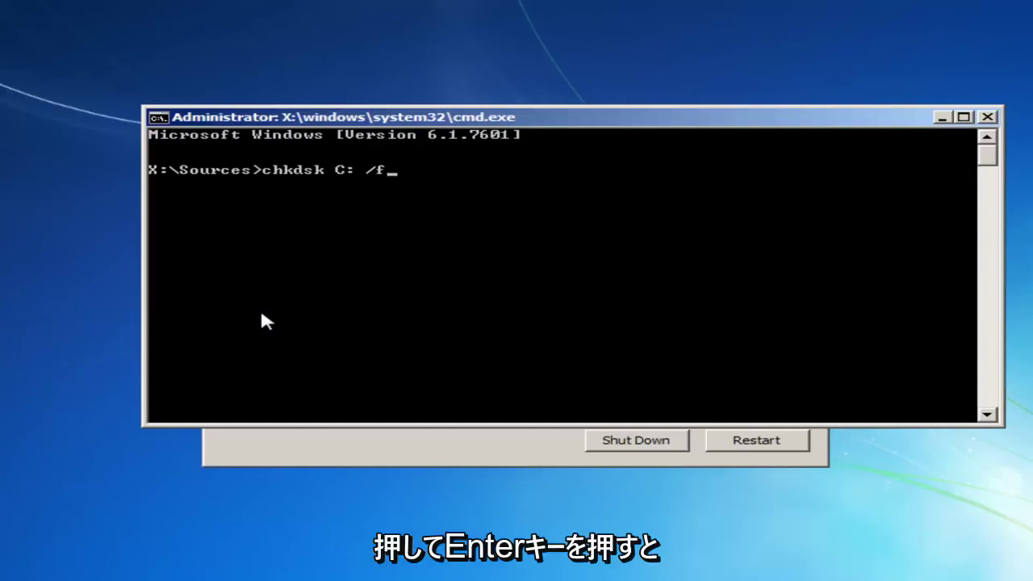
key(Return)
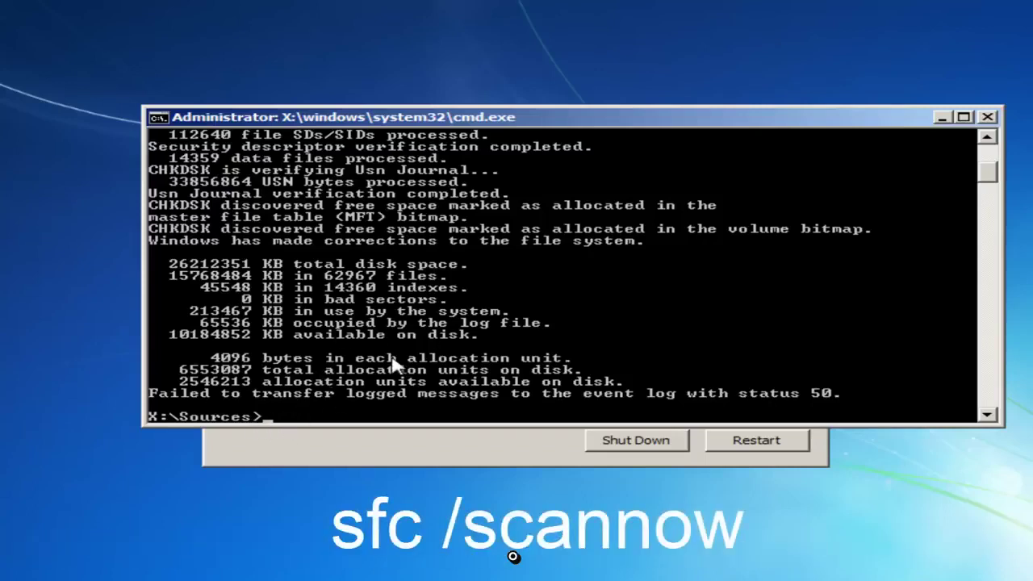
Run sfc /scannow in the recovery Command Prompt and review its pending-repair message.
text(sfc /scannow)
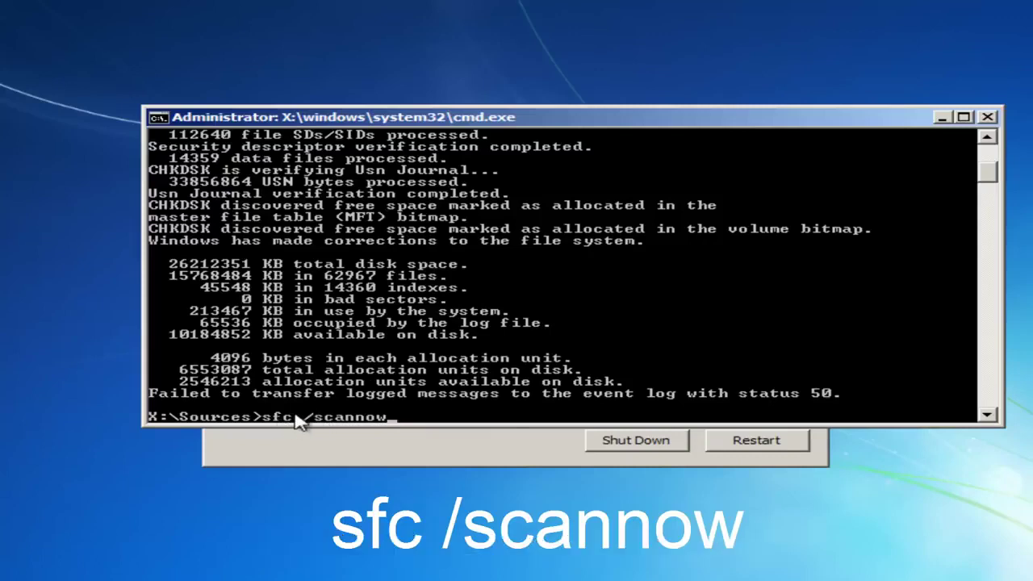
key(Return)
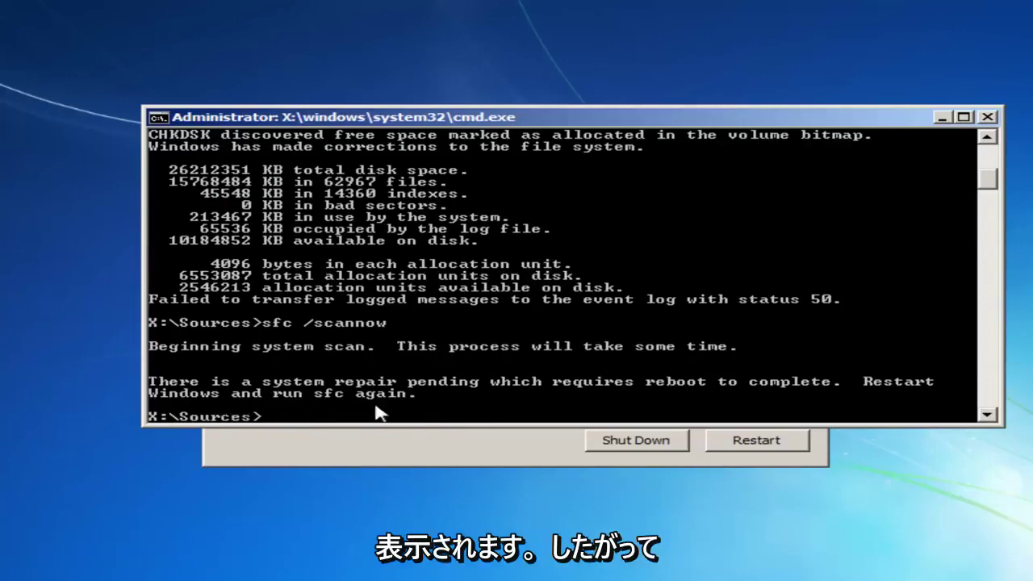
scroll(673, 305, down, 6)
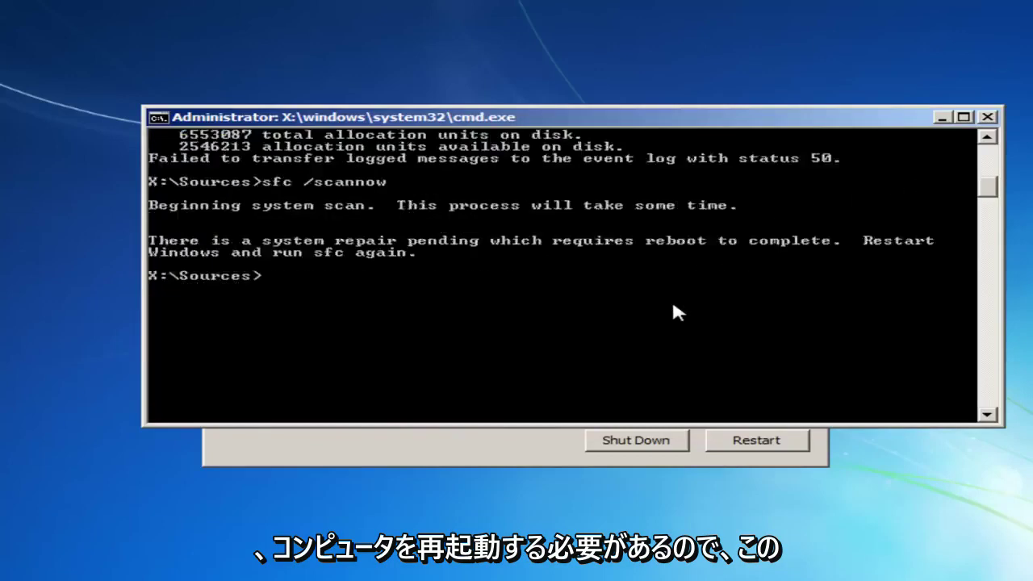
scroll(673, 305, up, 7)
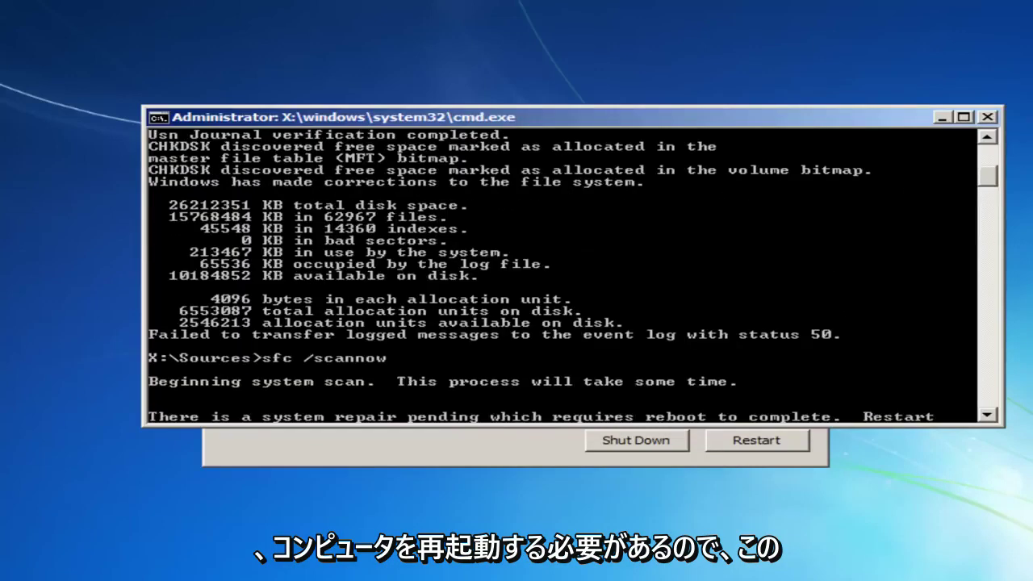
Close the recovery Command Prompt window.
click(987, 118)
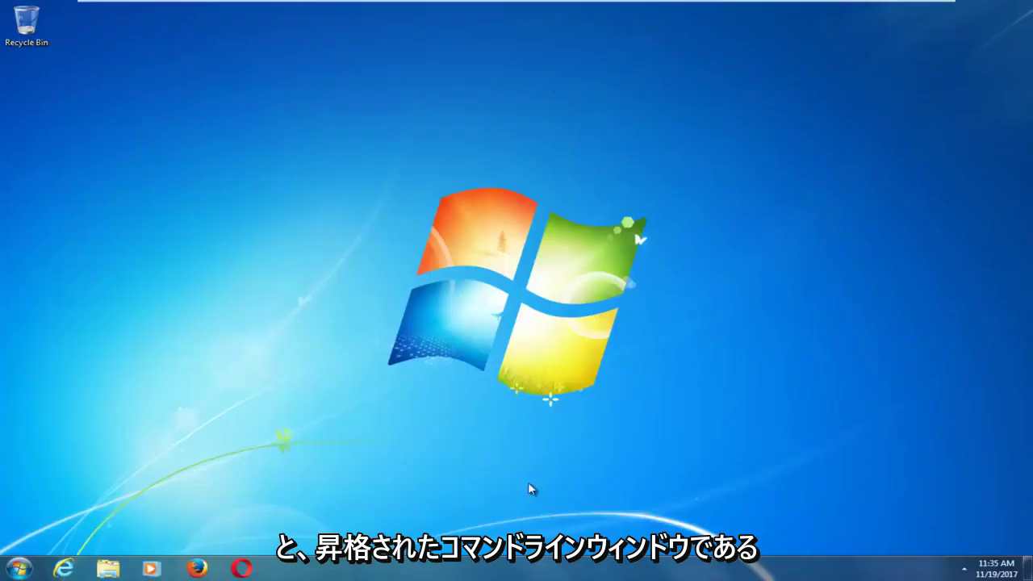
Find 'command prompt' from the Start menu and run it as administrator.
click(18, 570)
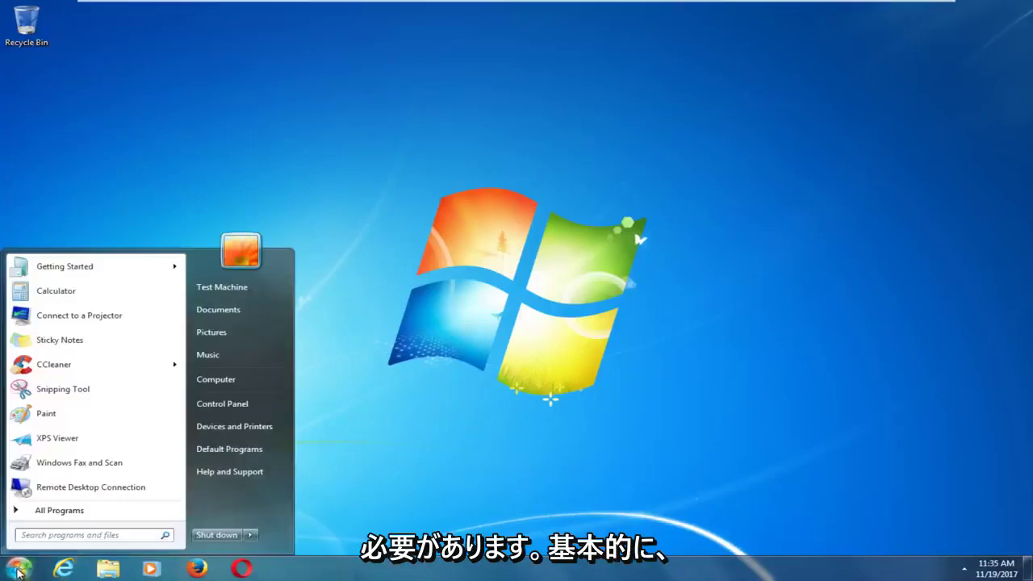
text(command prompt)
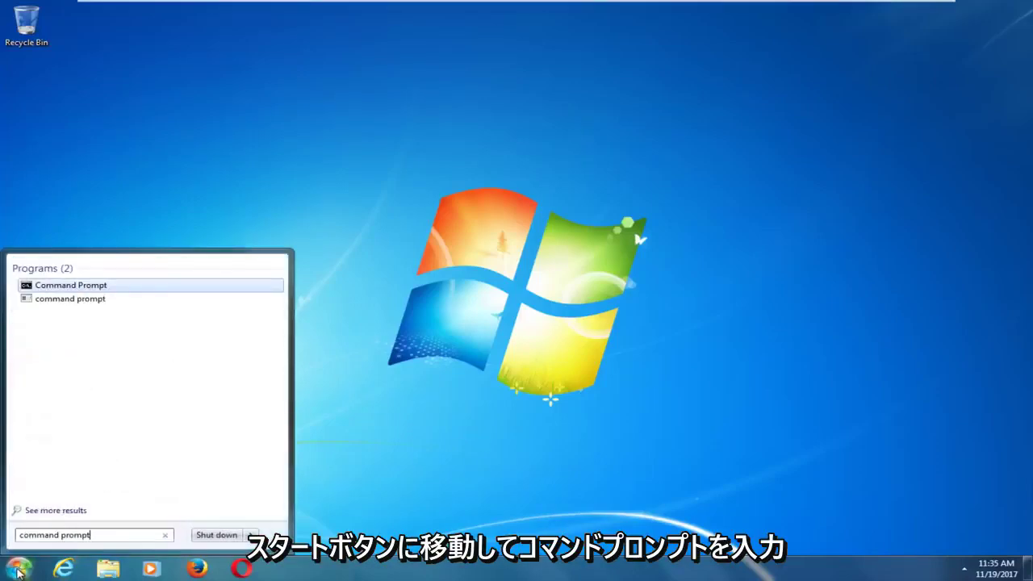
right_click(53, 284)
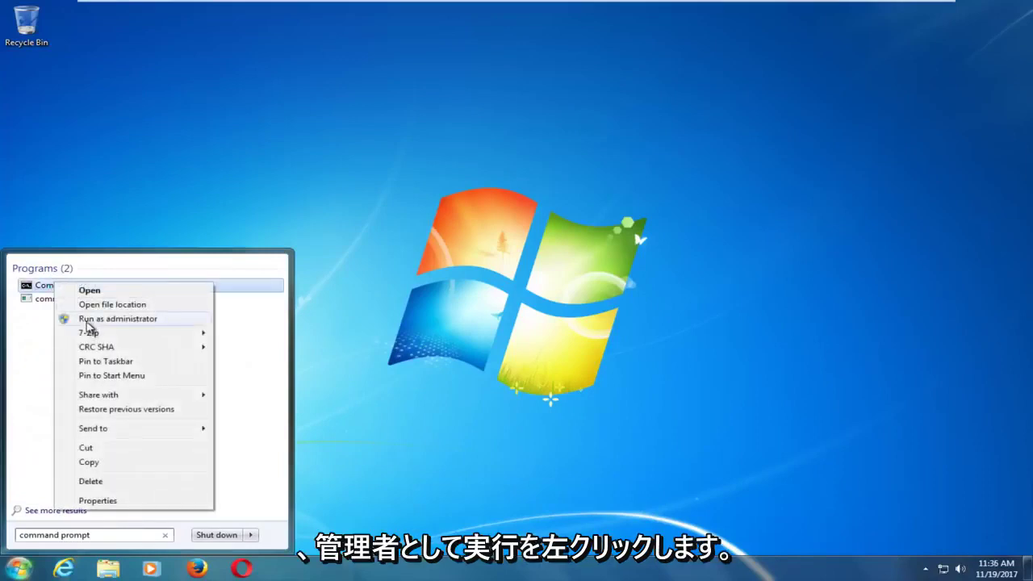
click(89, 318)
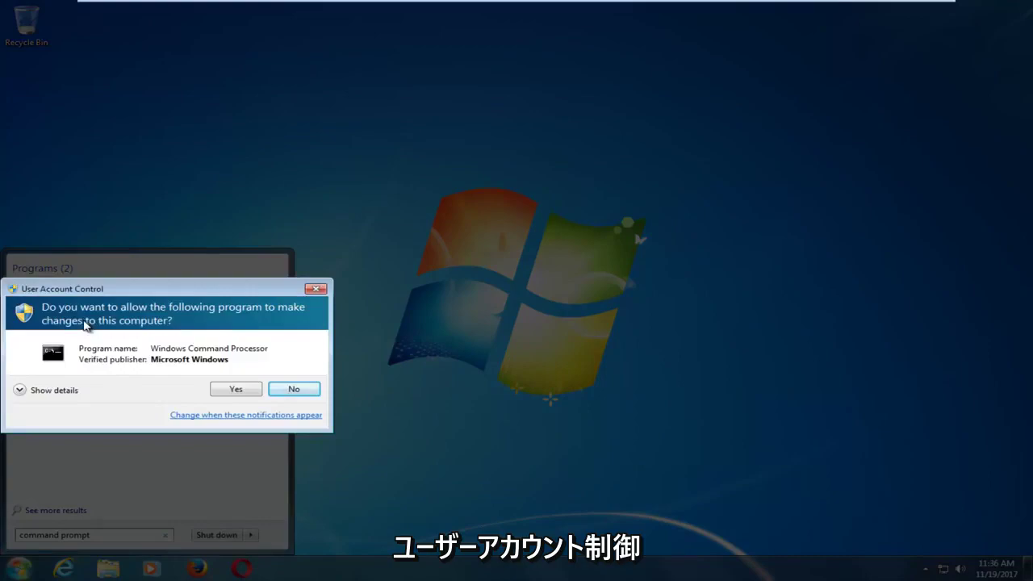
Approve the UAC prompt and run sfc /scannow in the Administrator Command Prompt.
click(232, 391)
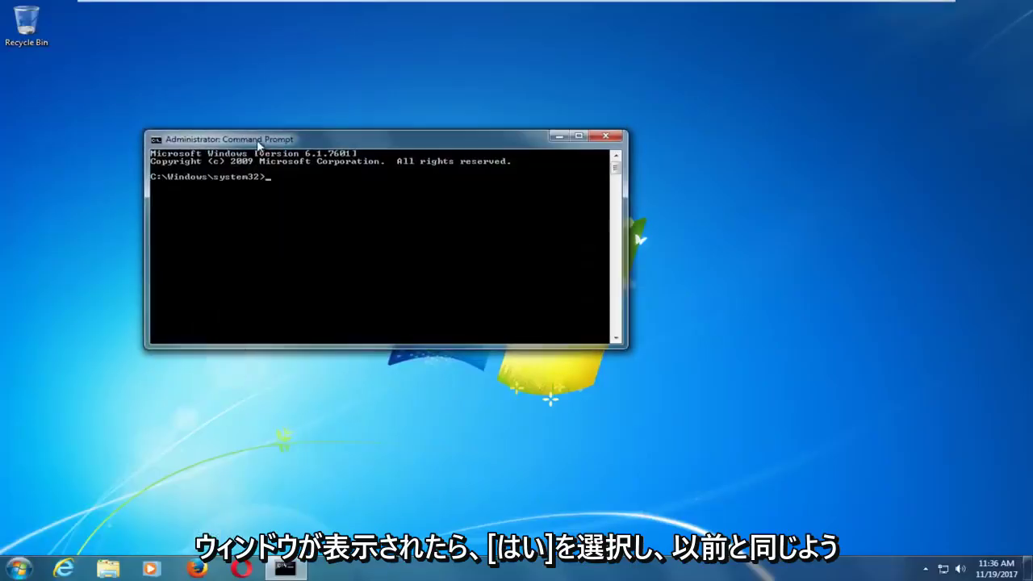
text(sfc /scannow)
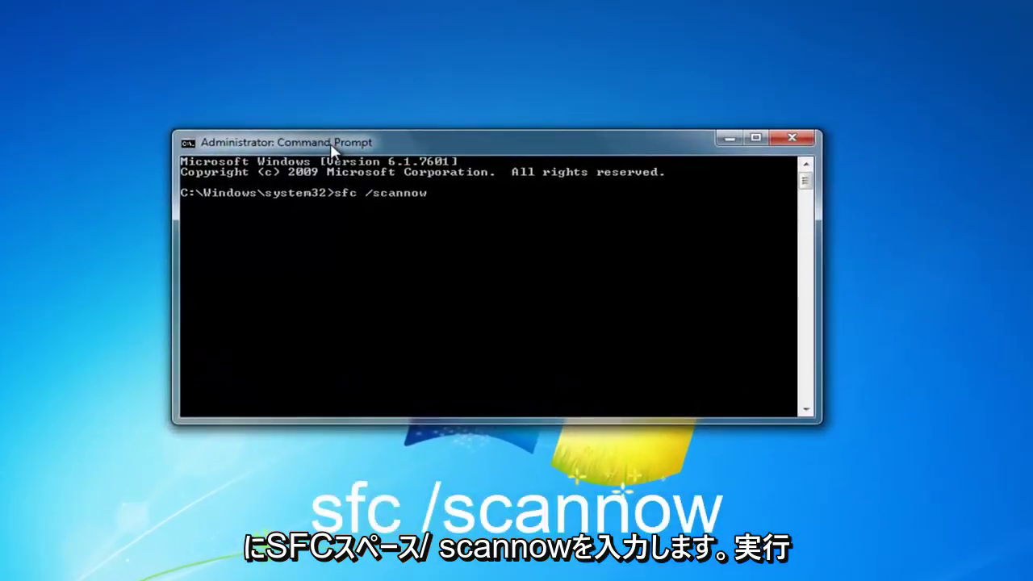
key(Return)
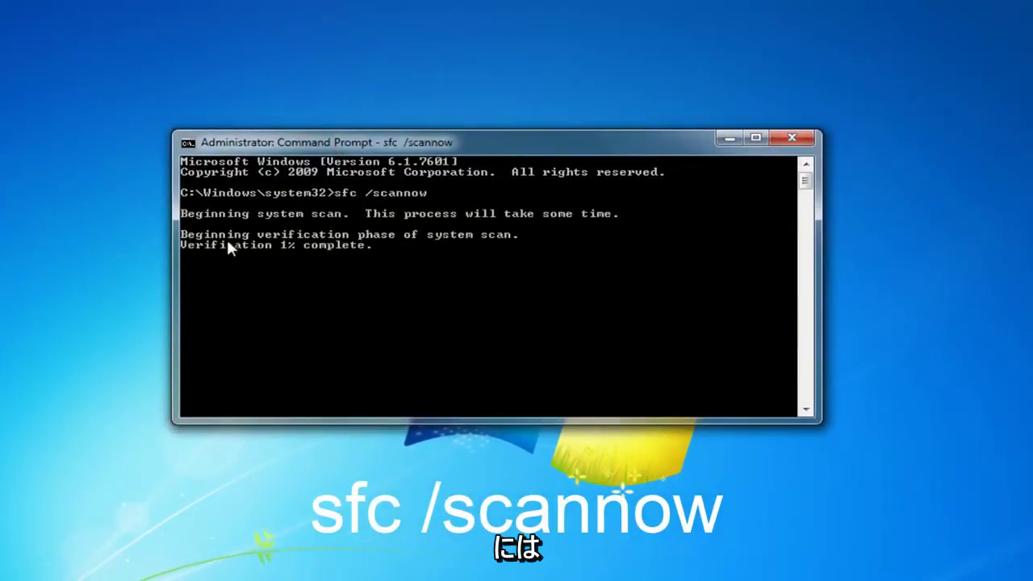